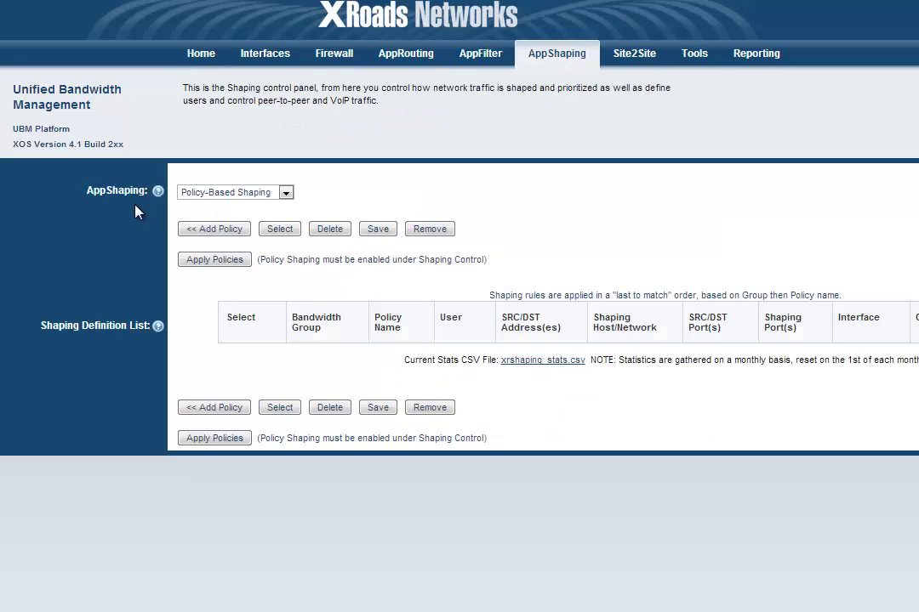
# - Start a new policy under Policy-Based Shaping and open the form for creating its bandwidth group
pyautogui.click(272, 194)
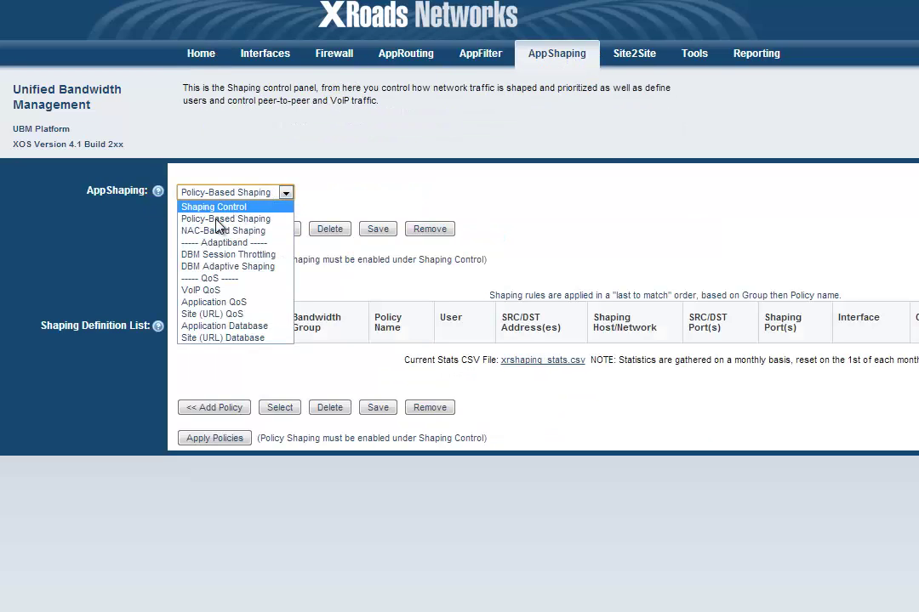
pyautogui.click(279, 226)
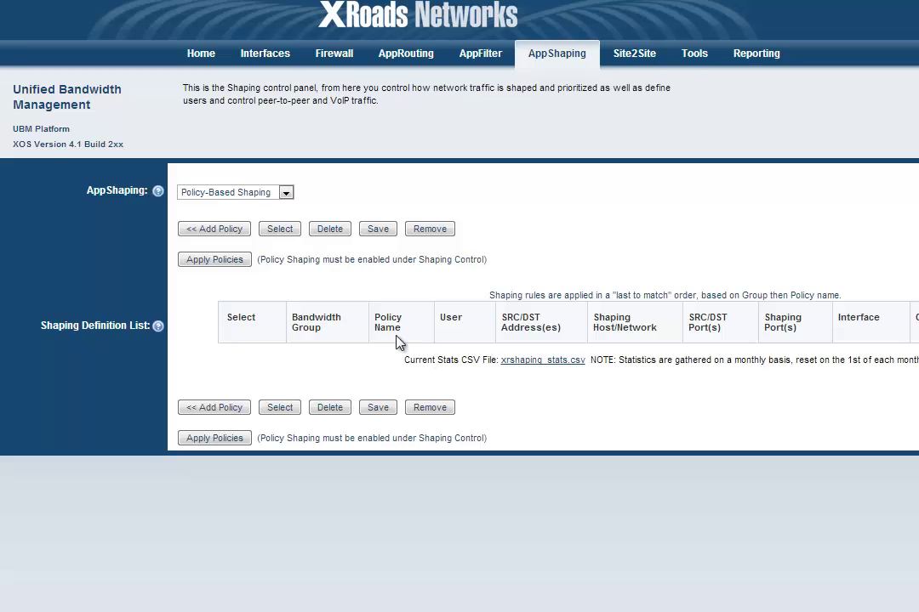
pyautogui.click(206, 236)
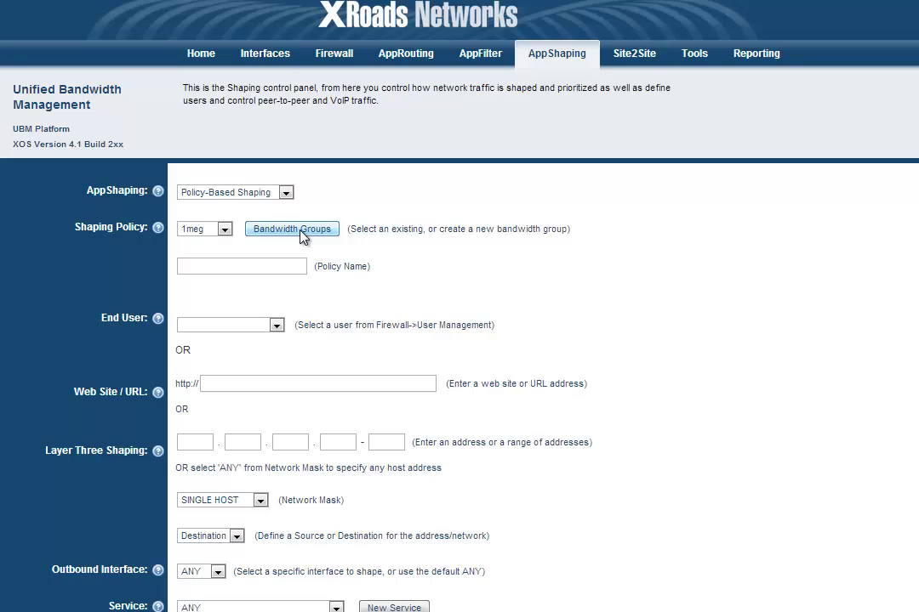
pyautogui.click(299, 231)
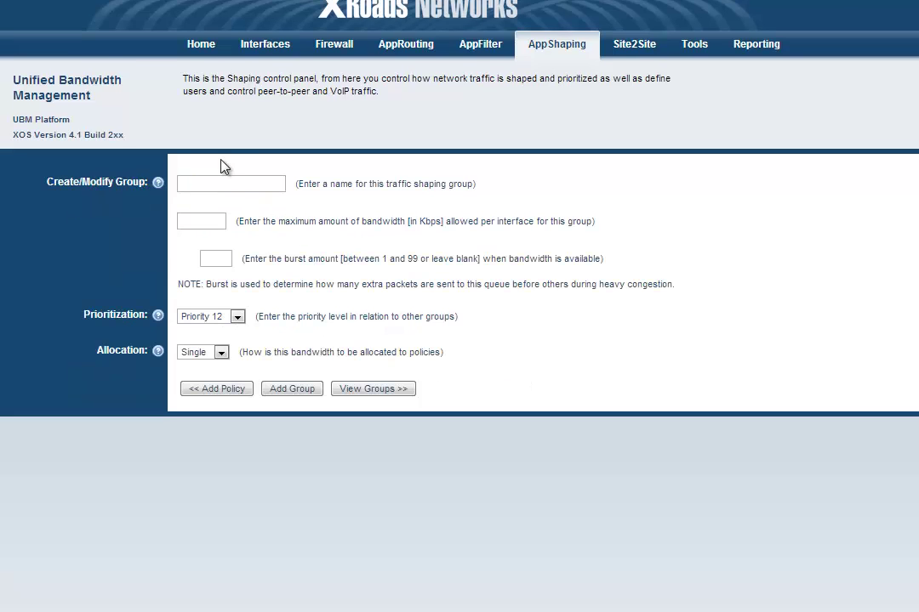
# - Name the traffic shaping group Group1 with a maximum bandwidth of 2000 Kbps and Top Priority
pyautogui.click(217, 180)
pyautogui.write('Group1')
pyautogui.press('Tab')
pyautogui.write('2000')
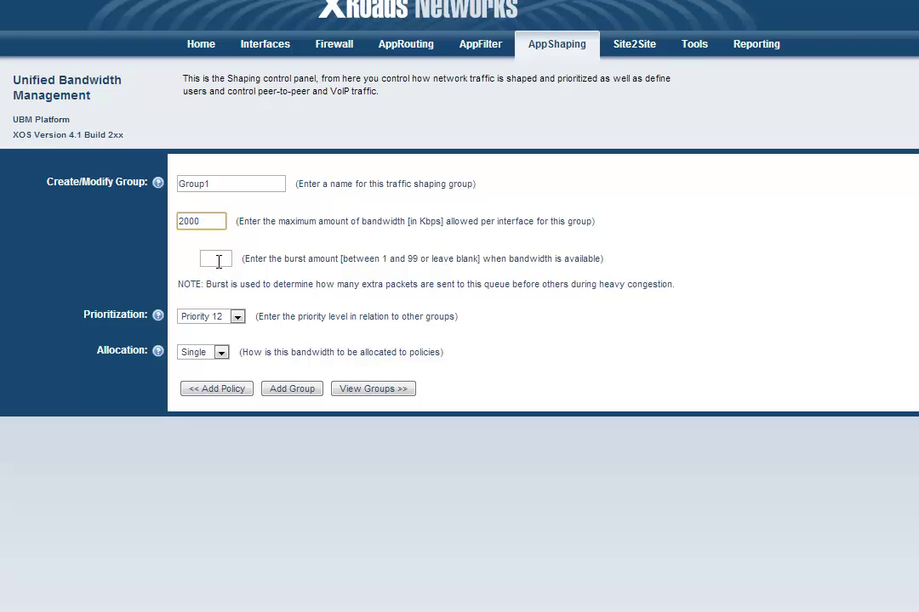
pyautogui.click(216, 262)
pyautogui.click(211, 317)
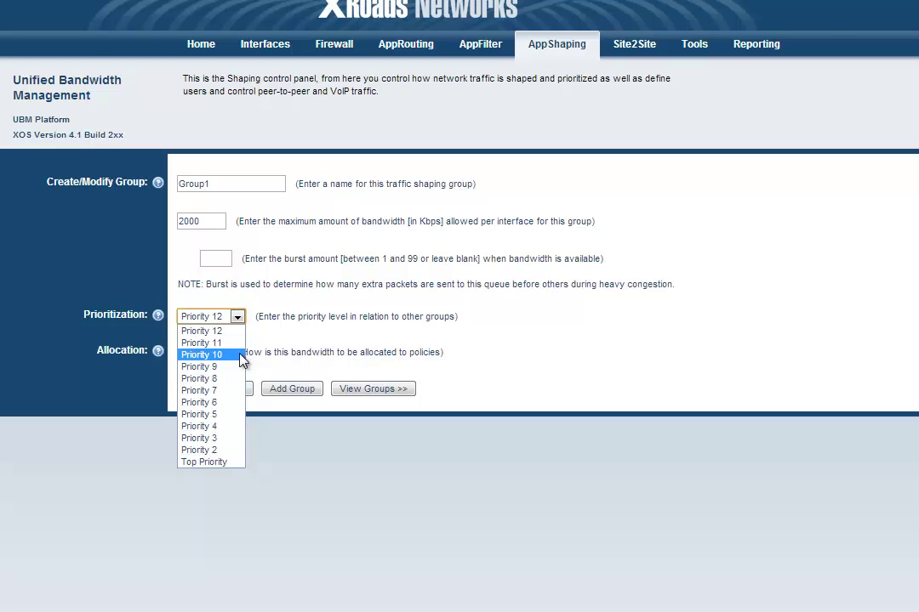
pyautogui.click(210, 462)
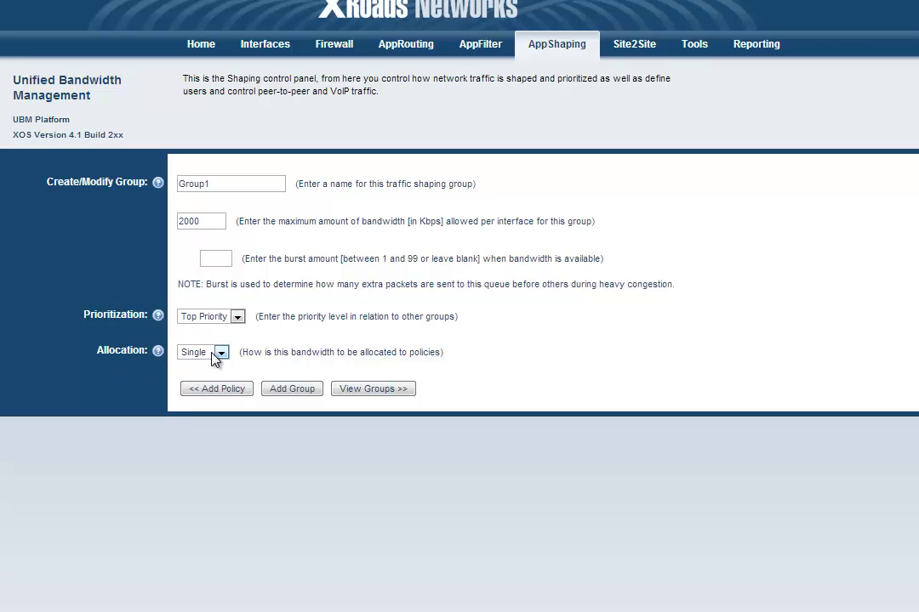
# - Review the group's bandwidth allocation choices and add the group
pyautogui.click(219, 353)
pyautogui.click(211, 387)
pyautogui.press('Down')
pyautogui.click(298, 391)
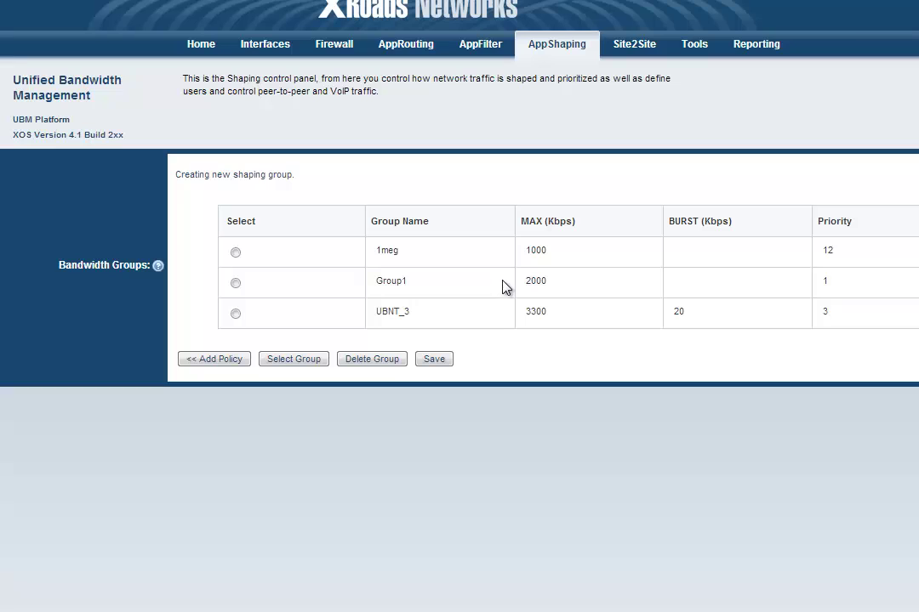
# - Return to the new policy, assign it to Group1 and name it Shaping 1
pyautogui.click(213, 359)
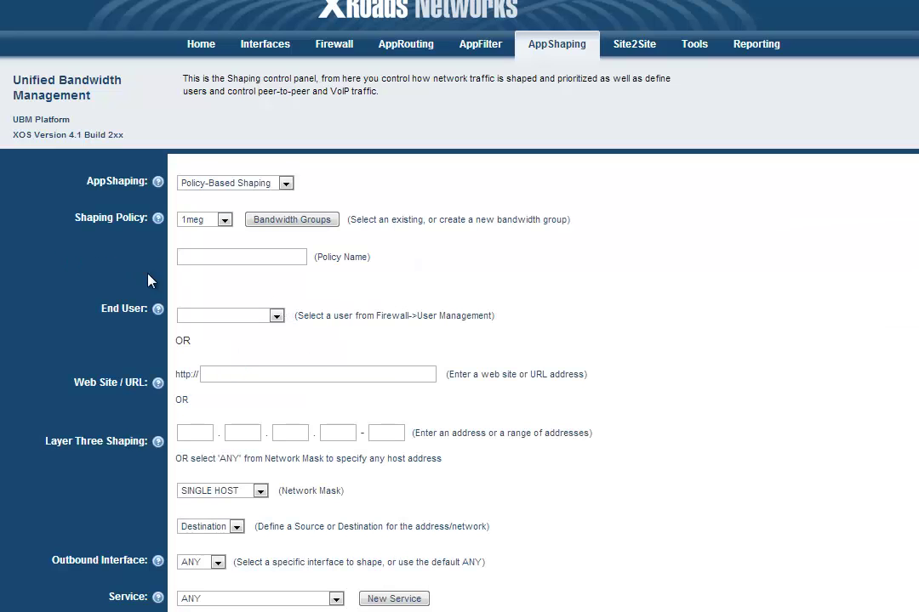
pyautogui.click(223, 221)
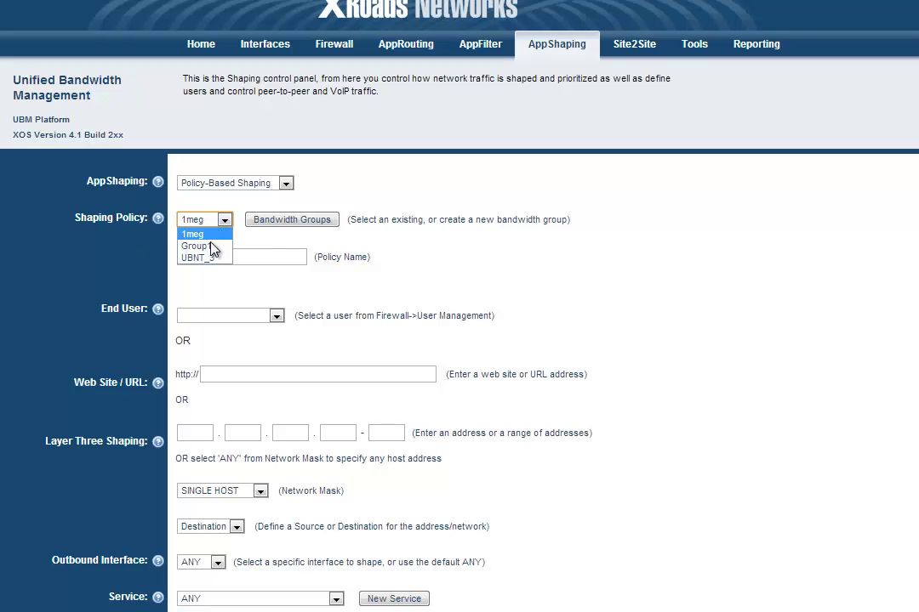
pyautogui.click(219, 245)
pyautogui.click(238, 255)
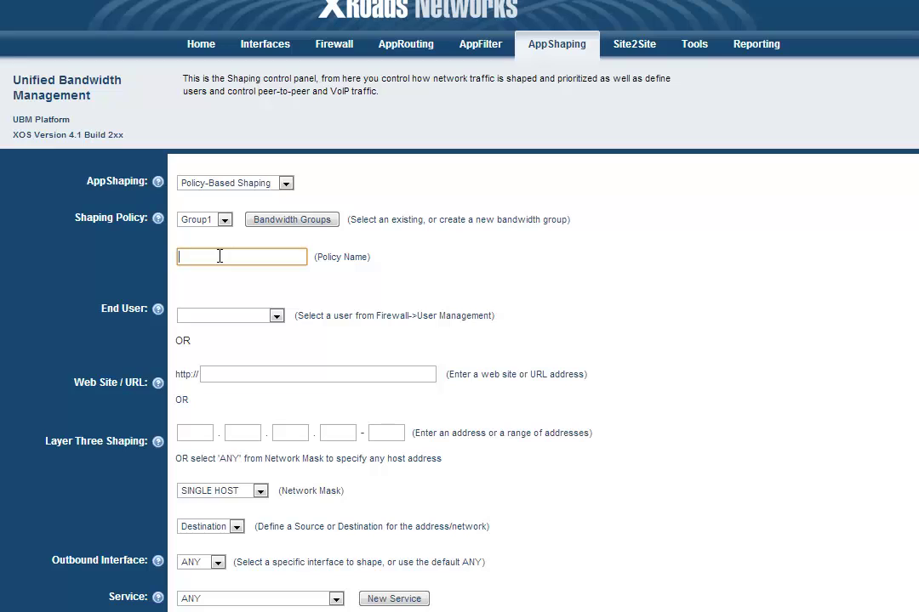
pyautogui.write('Shaping 1')
pyautogui.click(92, 318)
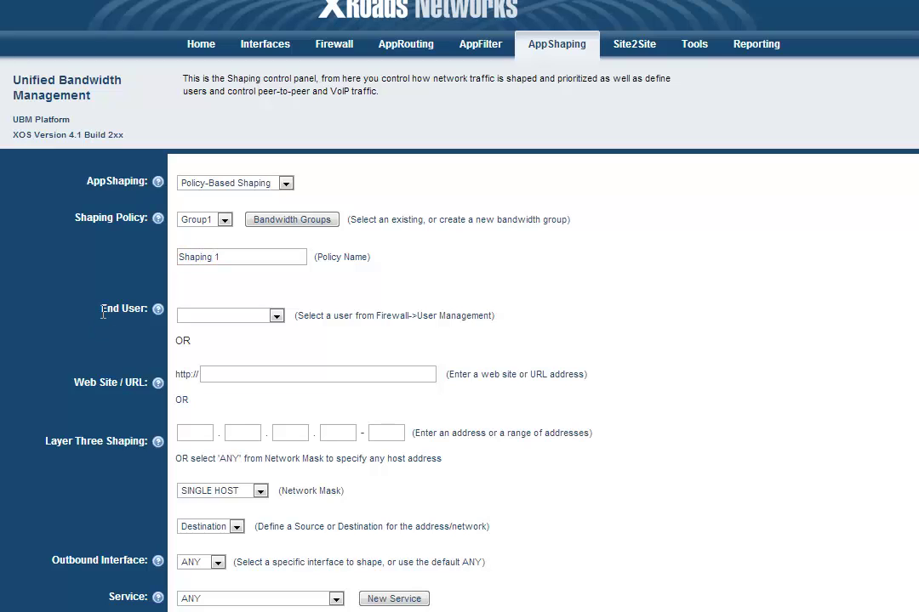
# - Set the shaping policy's end user to Accounting_PC1
pyautogui.scroll(-1, 97, 317)
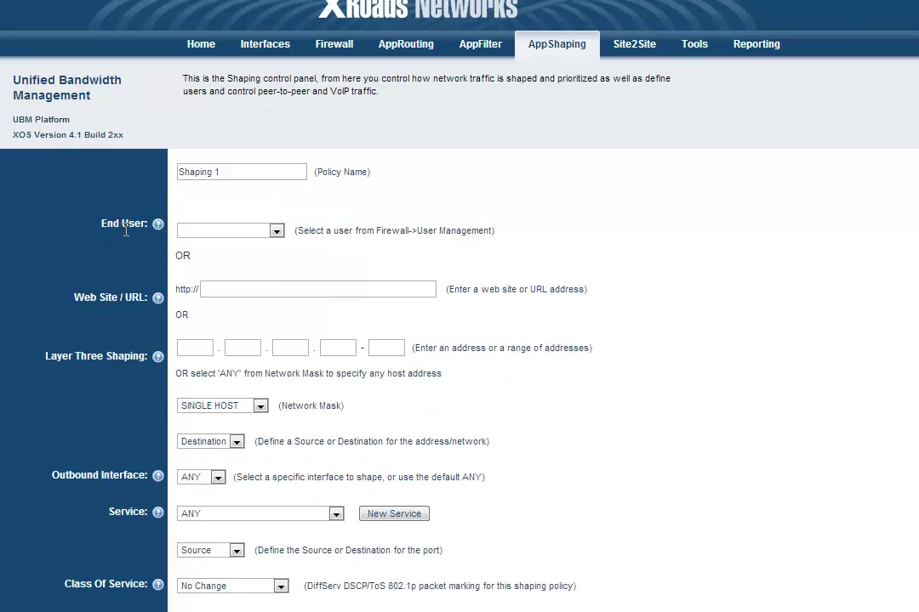
pyautogui.click(237, 233)
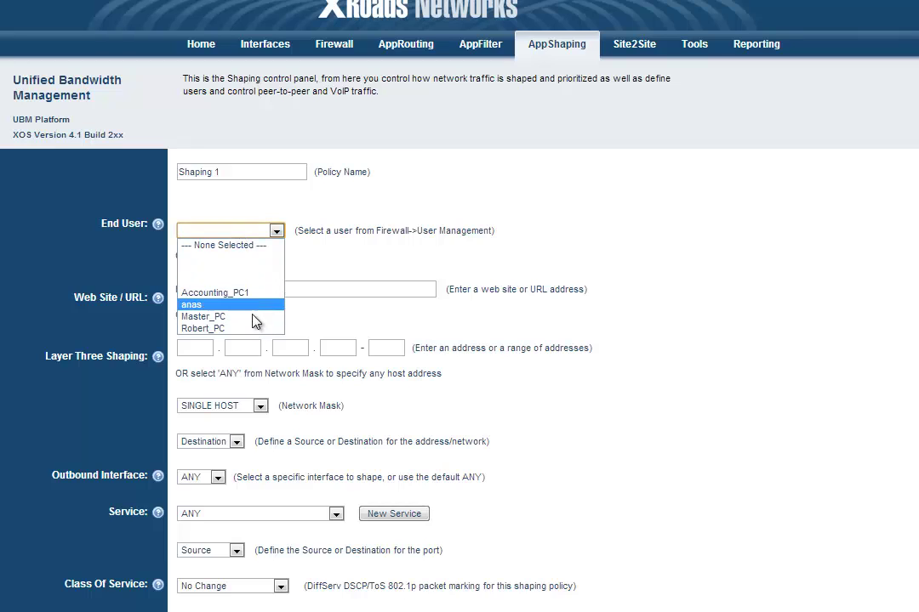
pyautogui.click(139, 250)
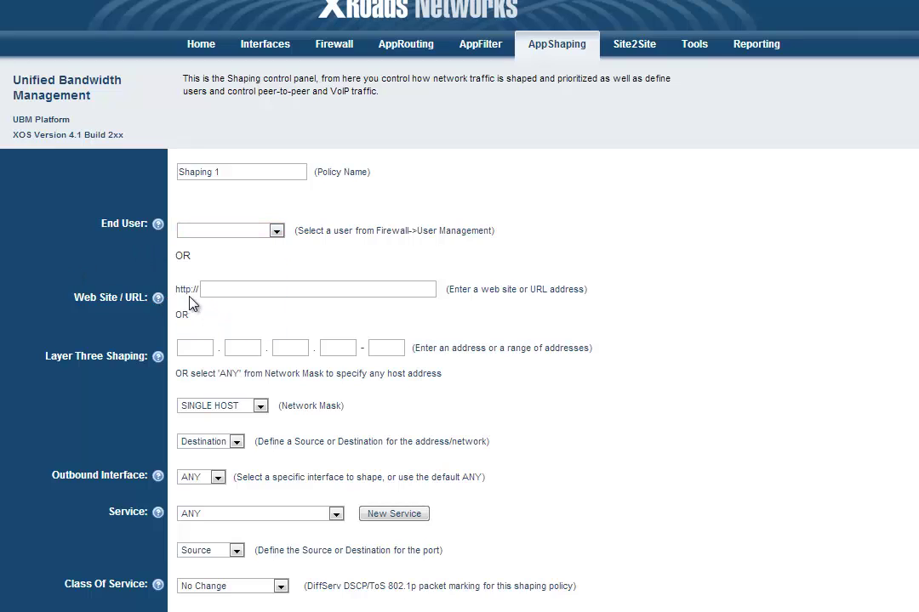
pyautogui.click(224, 292)
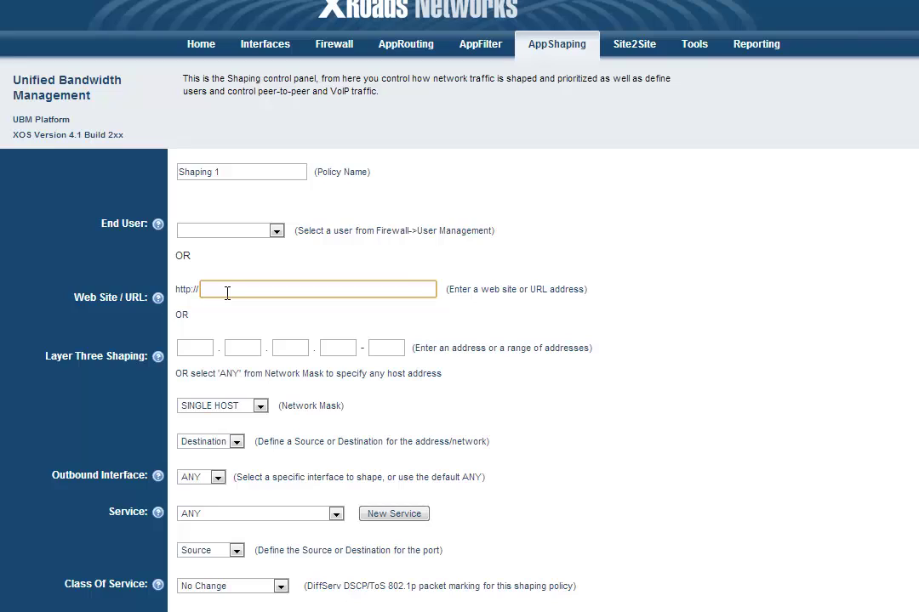
pyautogui.click(89, 349)
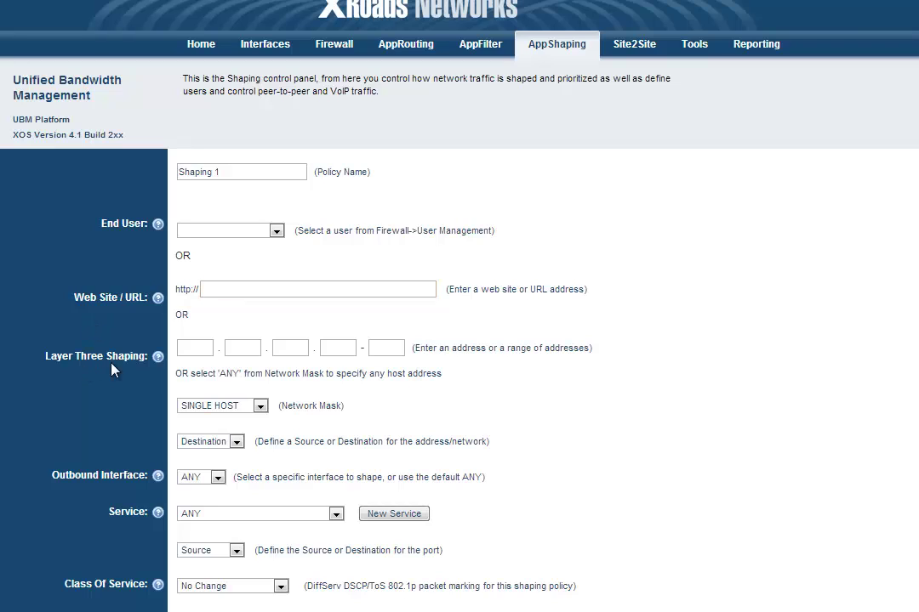
pyautogui.click(212, 348)
pyautogui.click(240, 232)
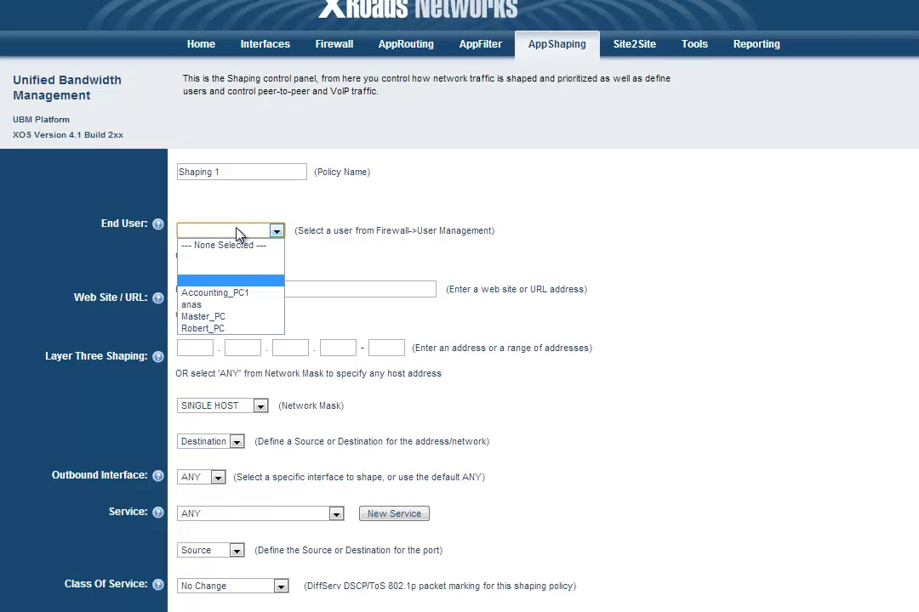
pyautogui.click(224, 299)
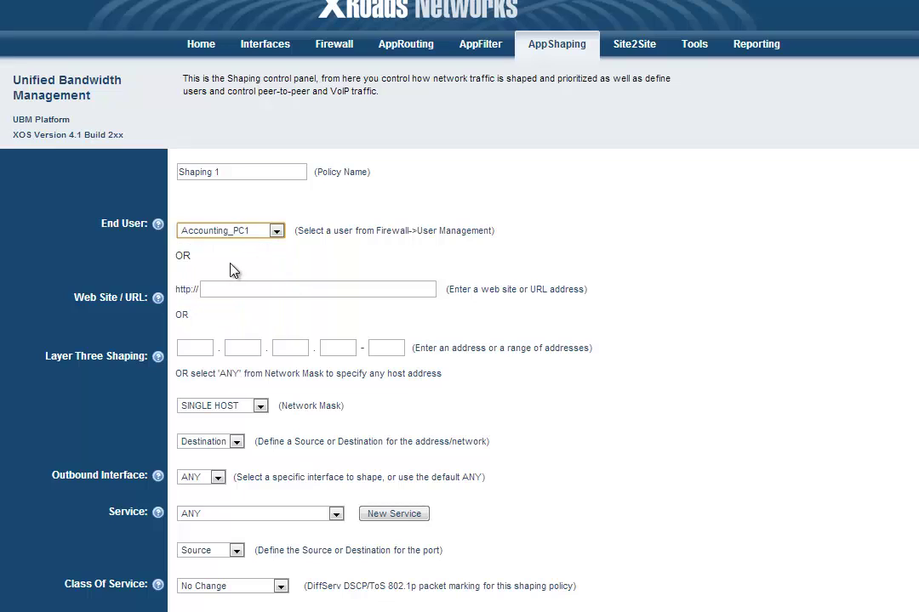
# - Keep the network mask at SINGLE HOST with Destination for the address, and set the outbound interface to WAN1
pyautogui.scroll(-2, 136, 297)
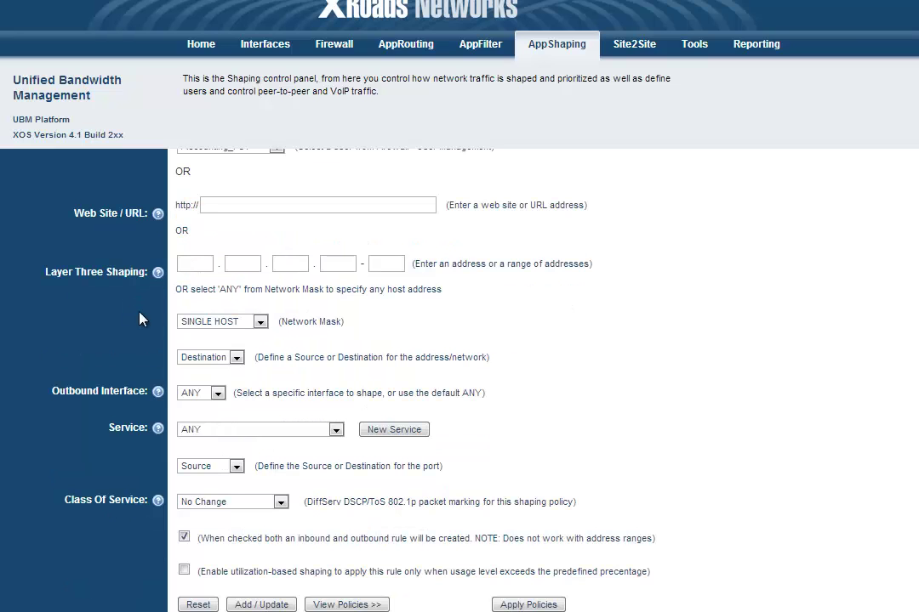
pyautogui.click(204, 323)
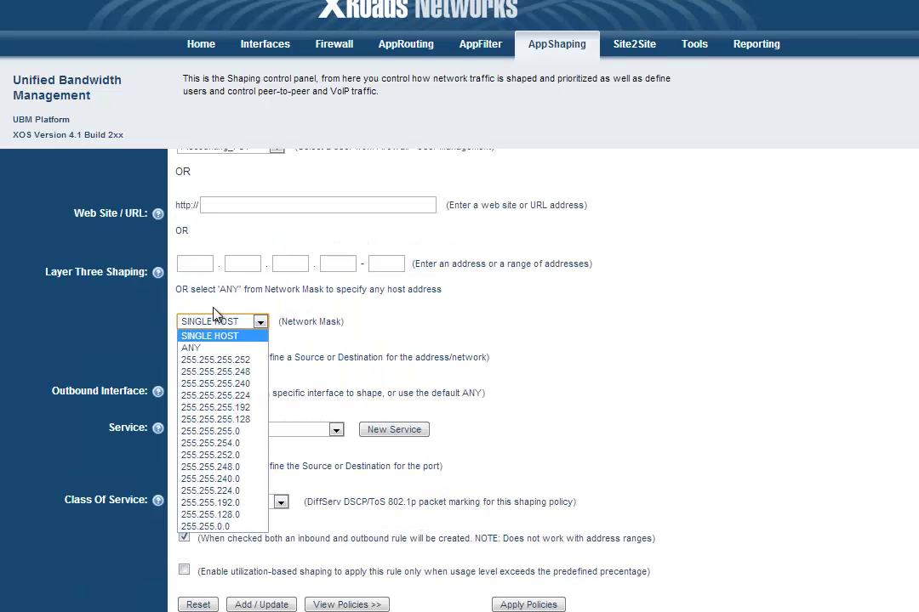
pyautogui.click(215, 316)
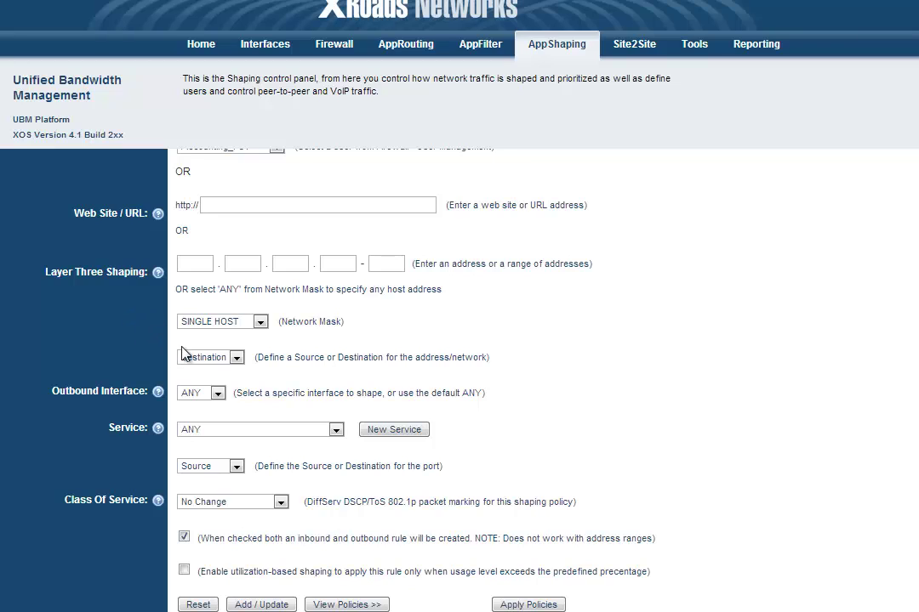
pyautogui.click(236, 358)
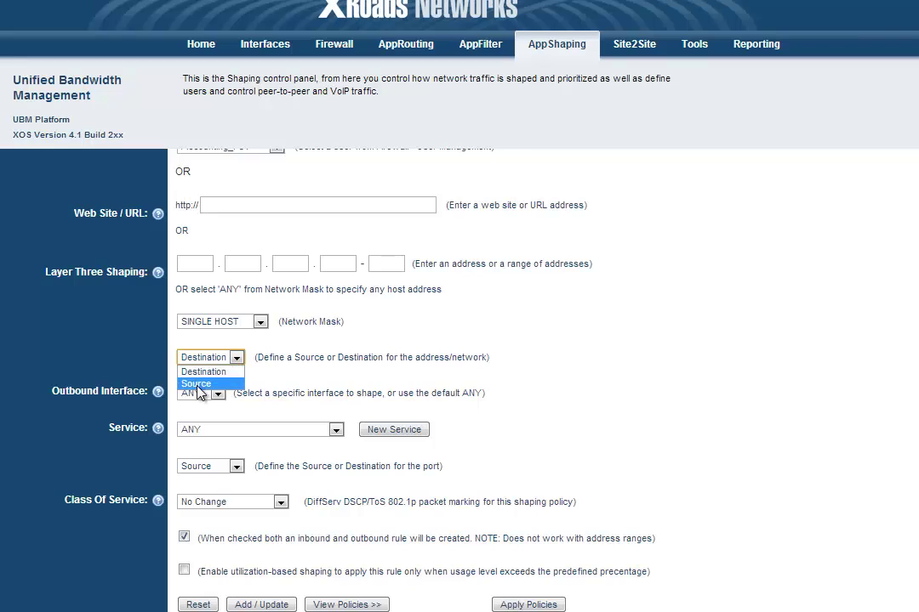
pyautogui.click(202, 372)
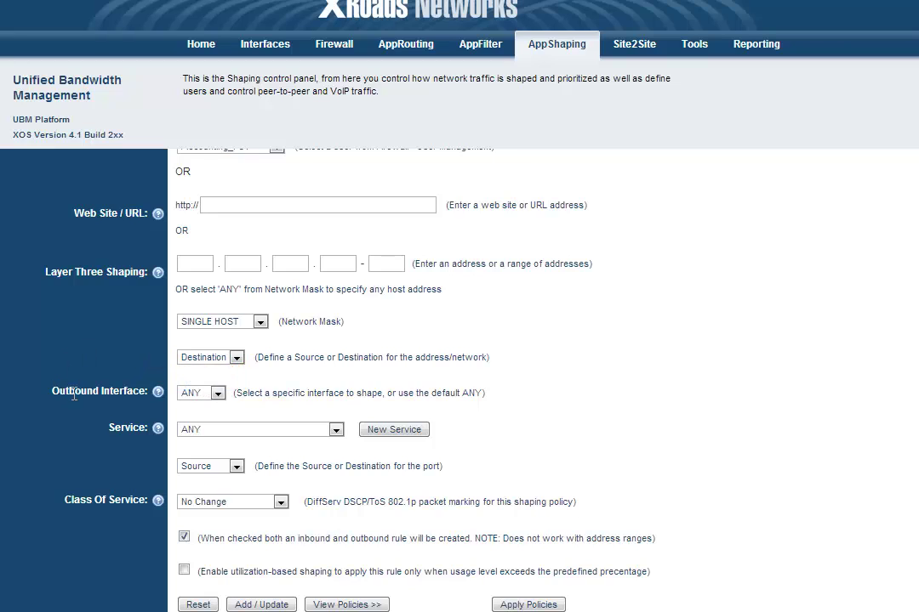
pyautogui.click(218, 393)
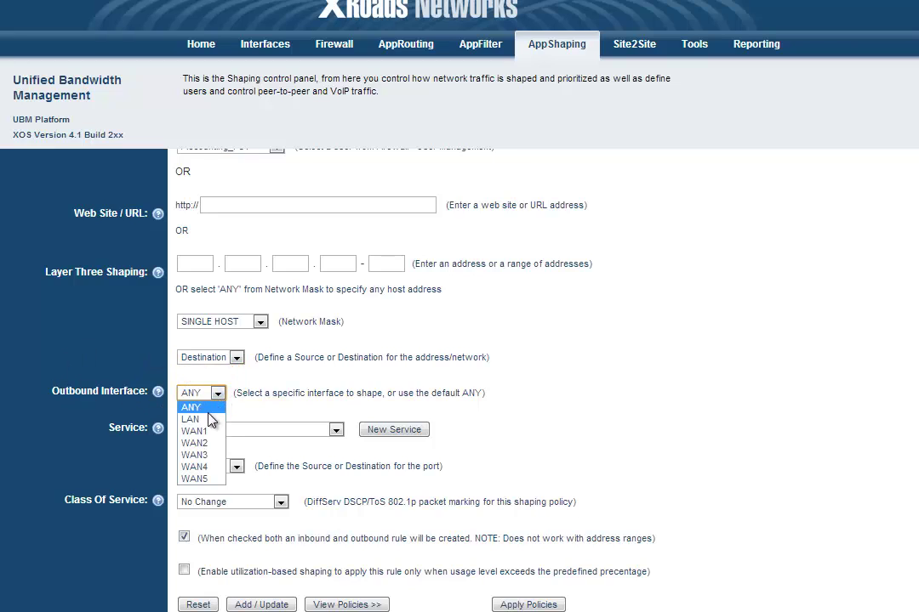
pyautogui.click(197, 432)
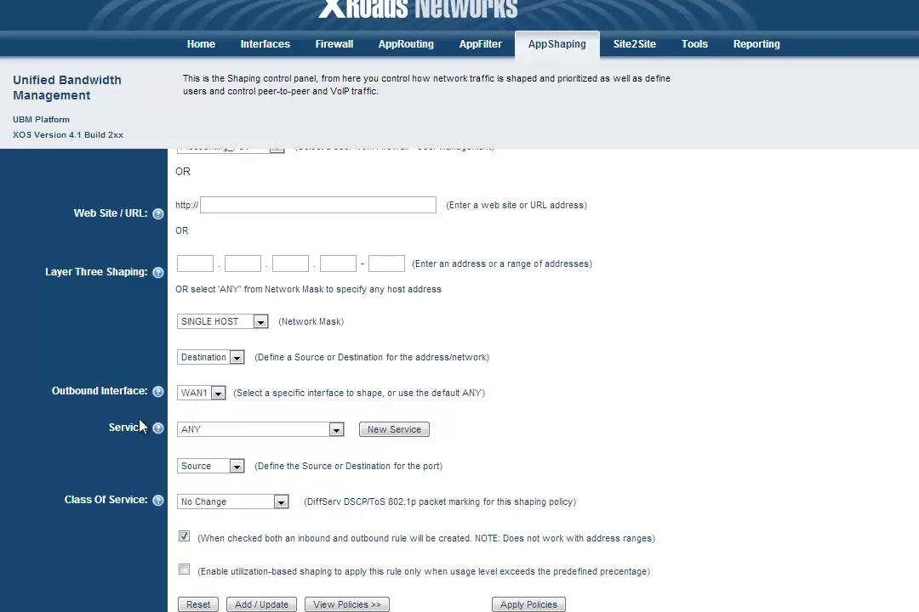
# - Examine the predefined services while leaving the service at ANY, and keep Source for the port
pyautogui.click(225, 431)
pyautogui.scroll(-5, 255, 293)
pyautogui.scroll(5, 255, 293)
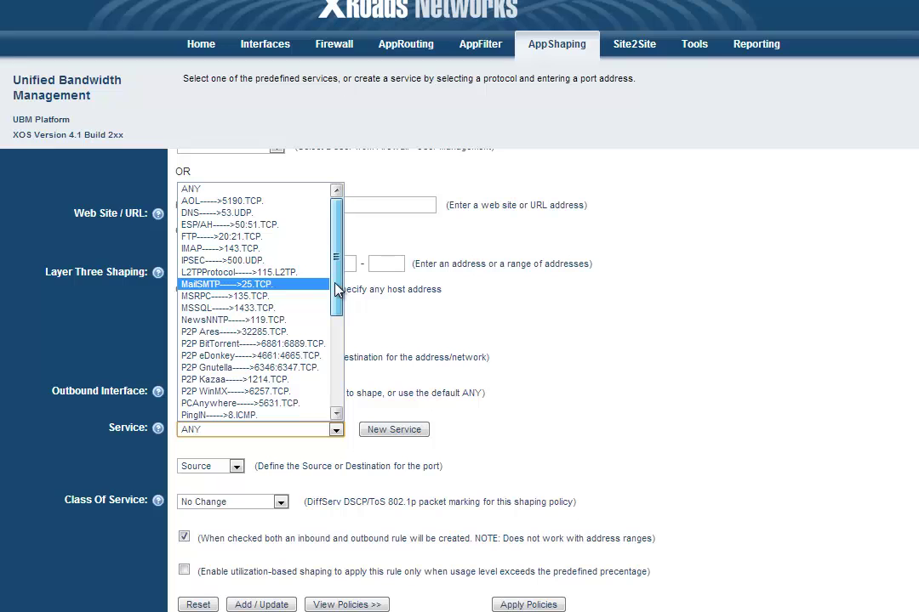
pyautogui.moveTo(338, 290); pyautogui.dragTo(298, 393)
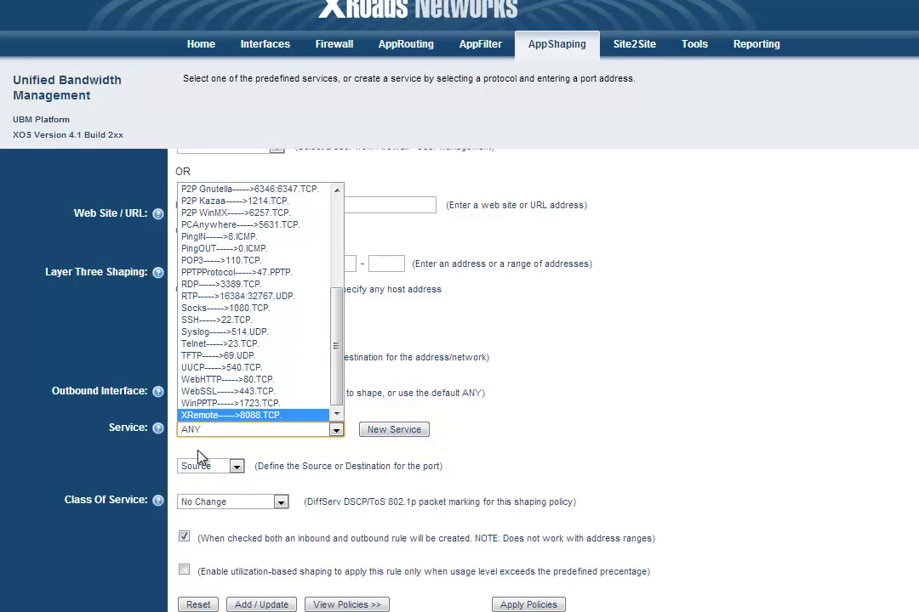
pyautogui.click(215, 472)
pyautogui.click(212, 473)
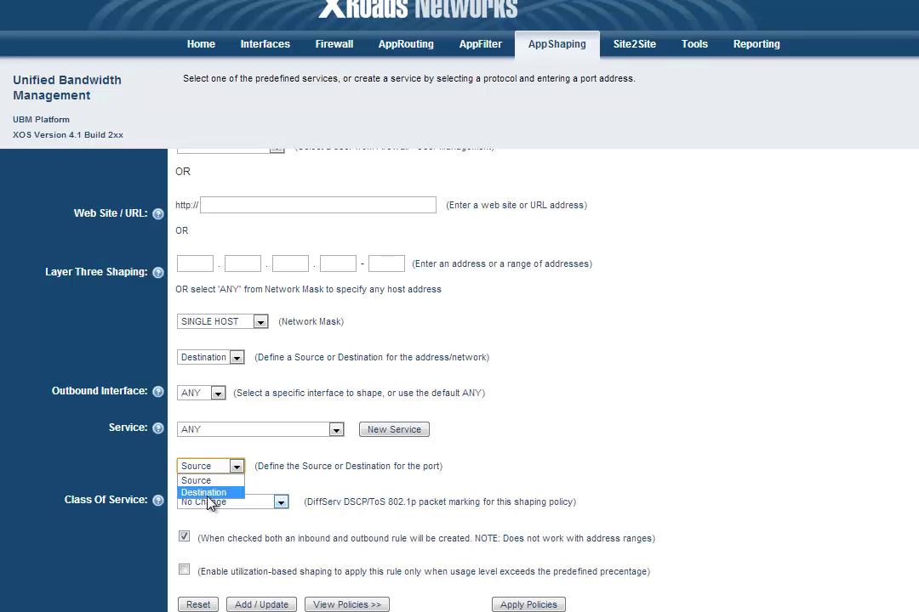
pyautogui.click(195, 477)
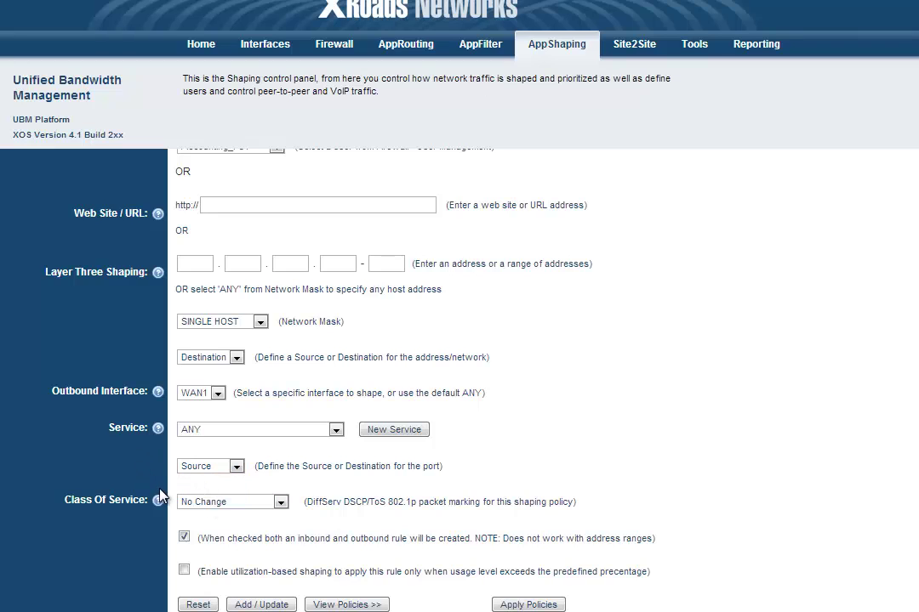
# - Keep the class of service at No Change and add the shaping policy
pyautogui.click(264, 504)
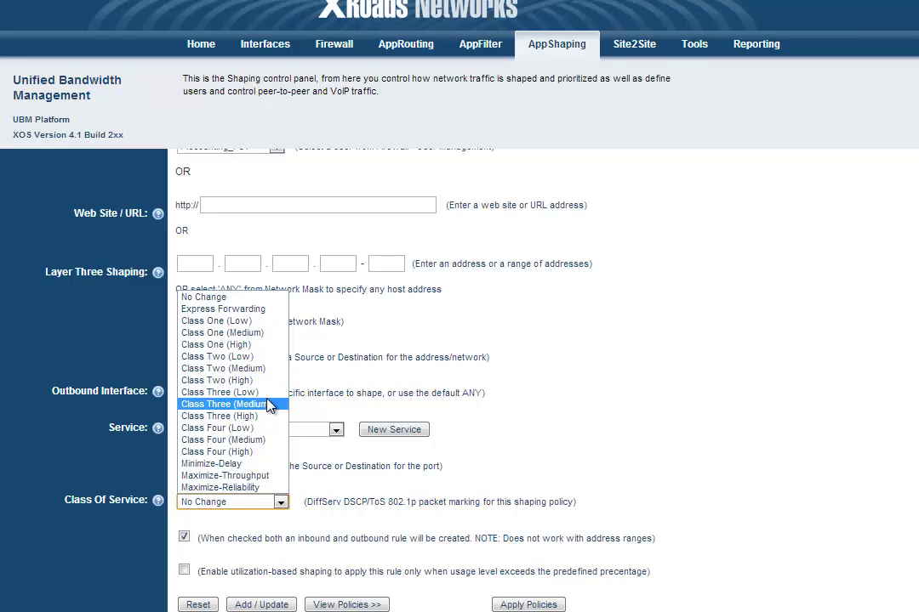
pyautogui.click(248, 299)
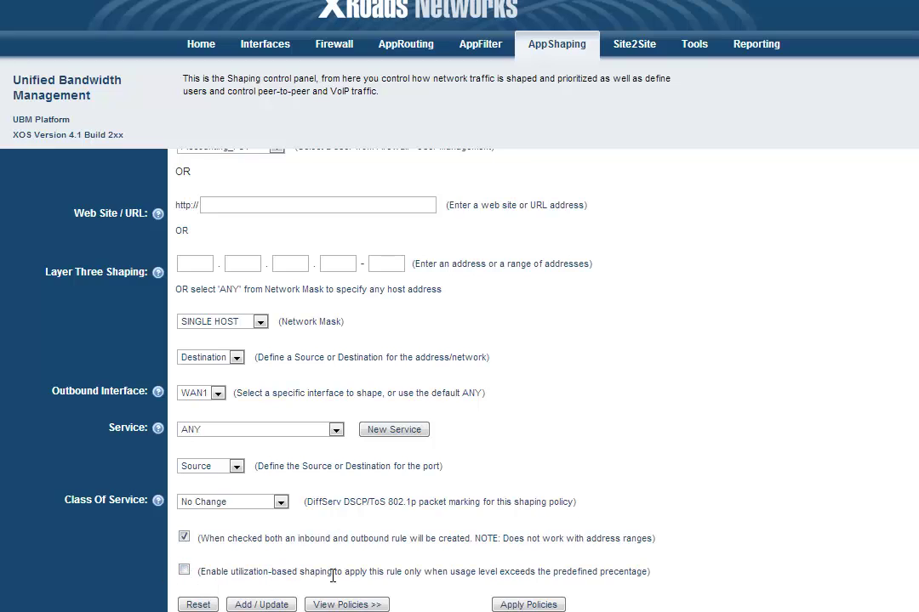
pyautogui.click(298, 571)
pyautogui.click(261, 605)
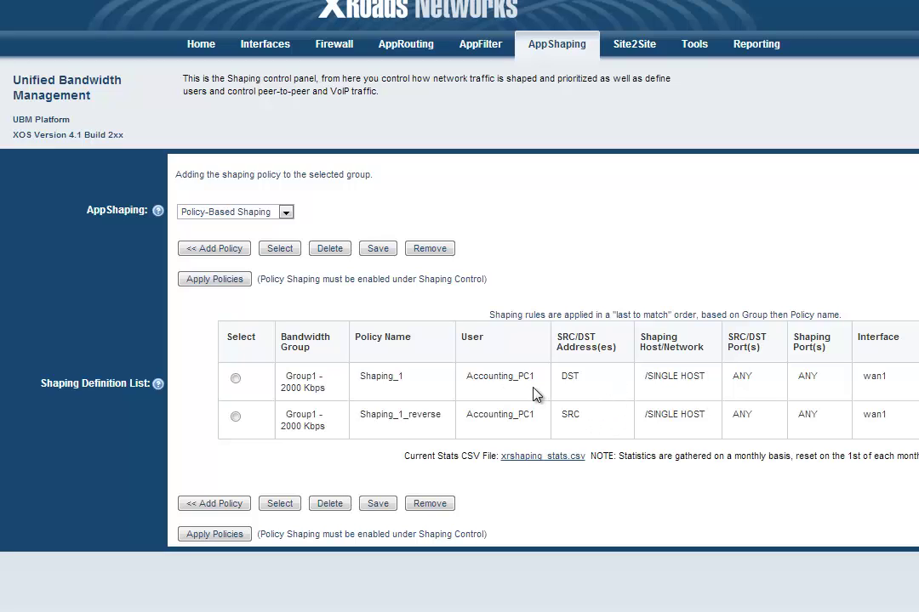
# - Enable Policy Shaping in the shaping control settings, keep its usage-based level at 90% Usage, and update the traffic shaping features
pyautogui.click(223, 214)
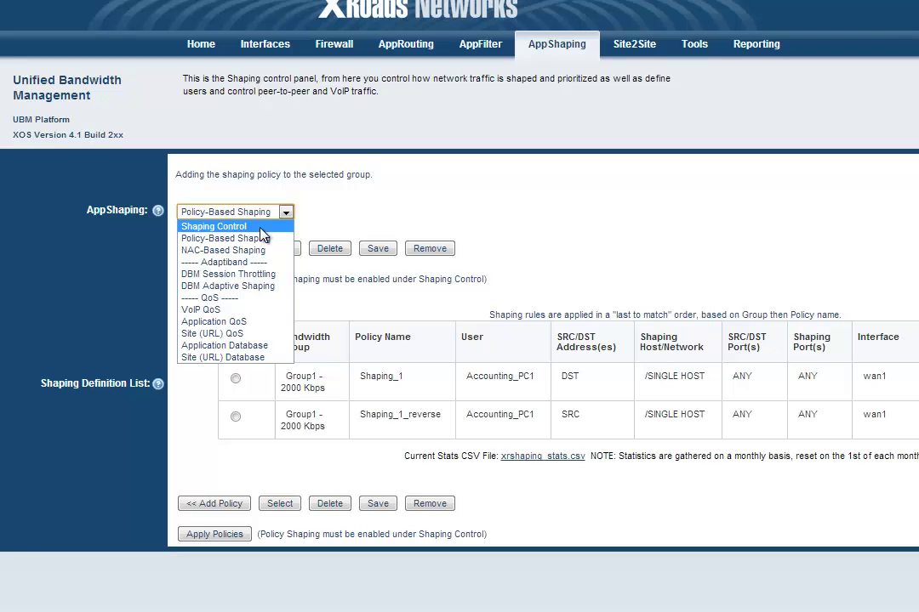
pyautogui.click(260, 228)
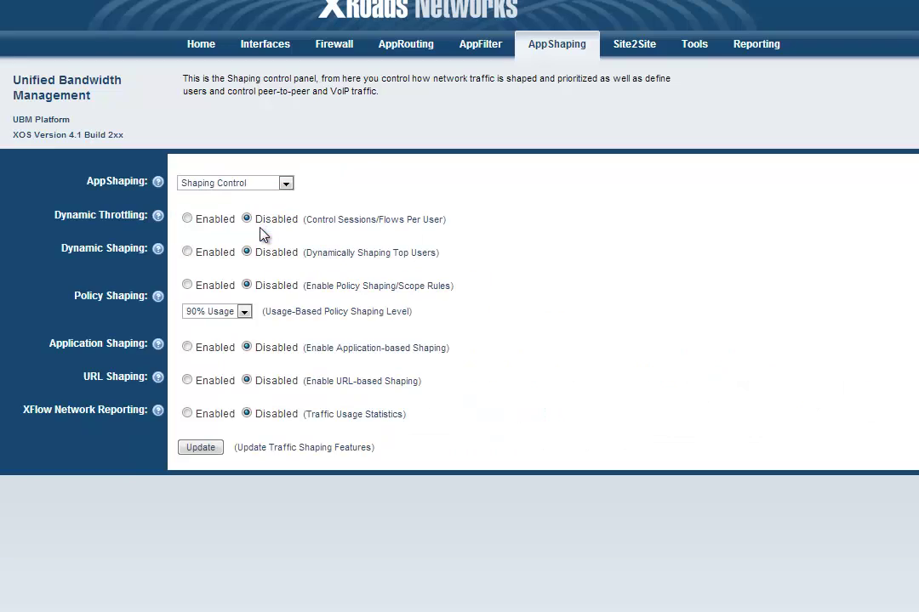
pyautogui.click(188, 287)
pyautogui.click(215, 312)
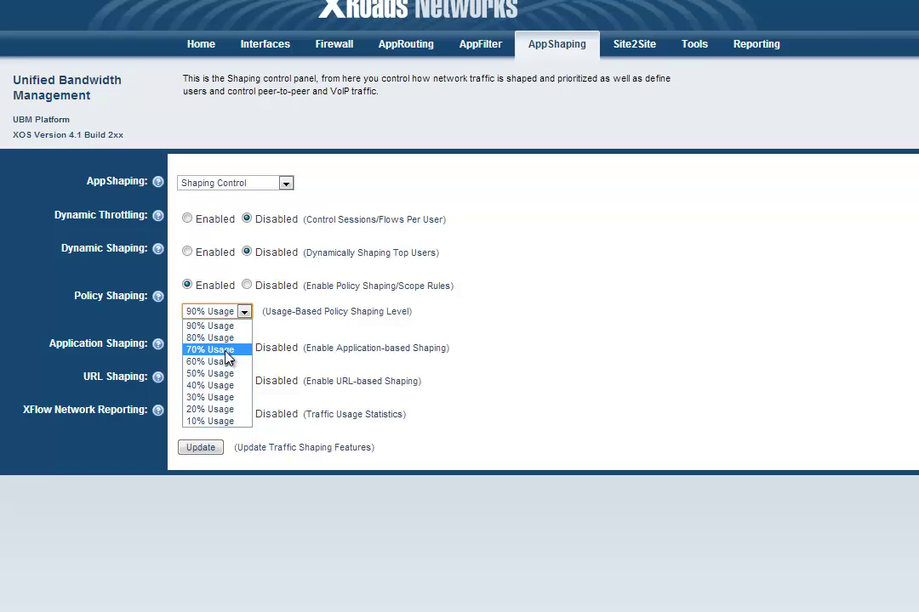
pyautogui.click(269, 312)
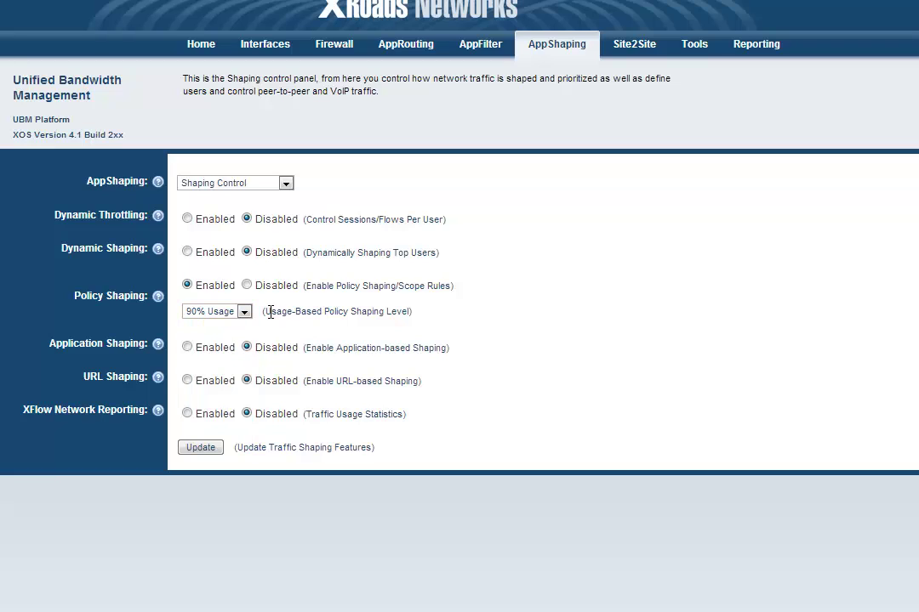
pyautogui.click(204, 450)
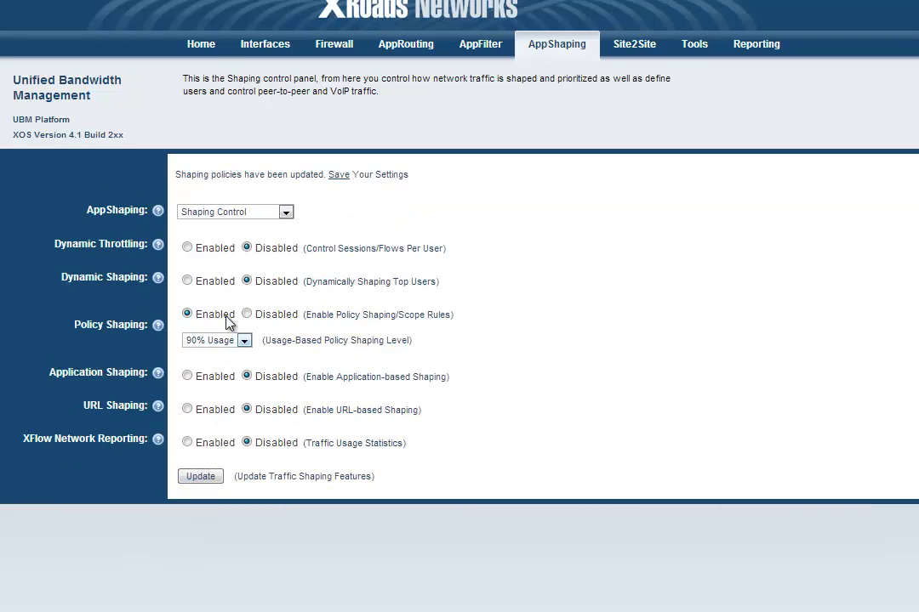
# - Save the appliance configuration from the home page's system commands and return to the interfaces overview
pyautogui.click(201, 44)
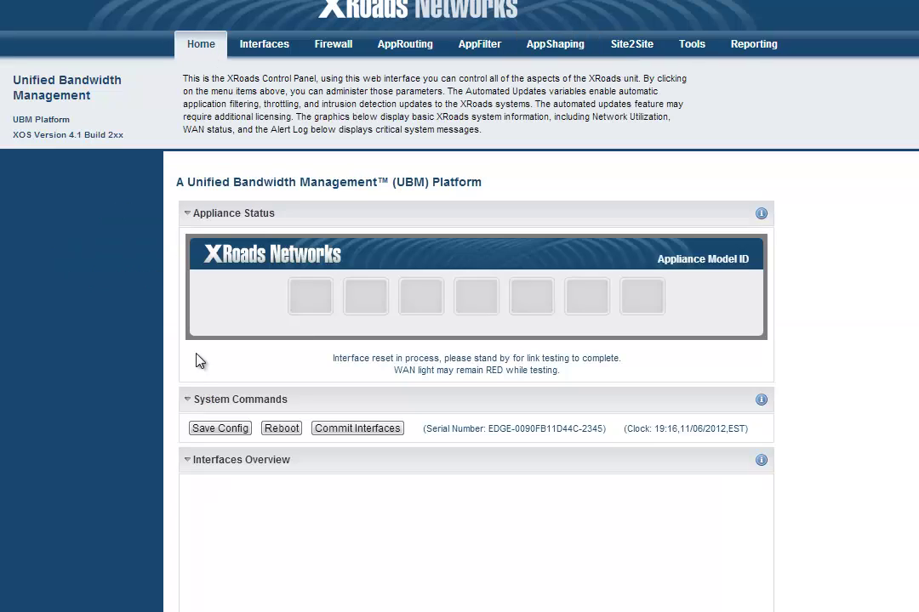
pyautogui.click(221, 429)
pyautogui.click(212, 245)
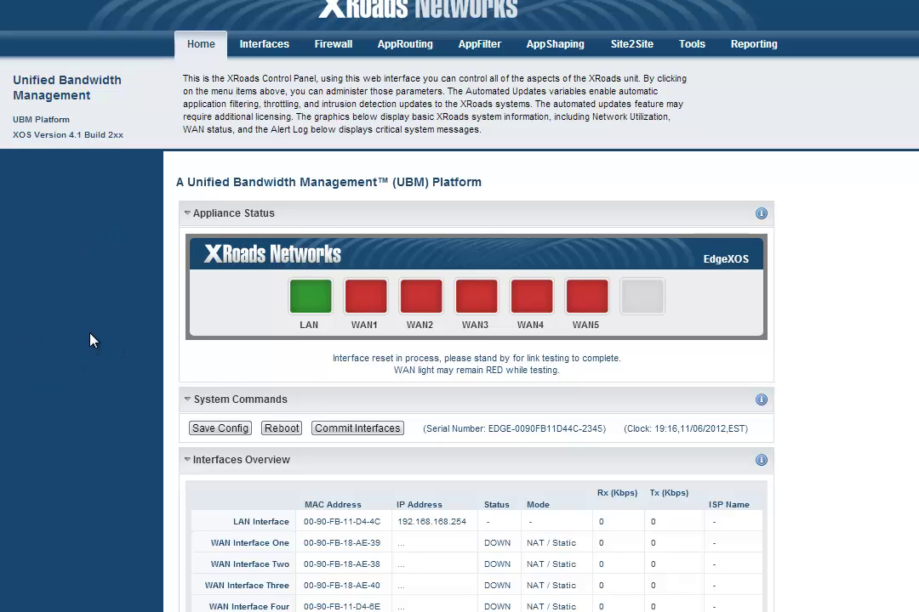
pyautogui.scroll(-2, 99, 339)
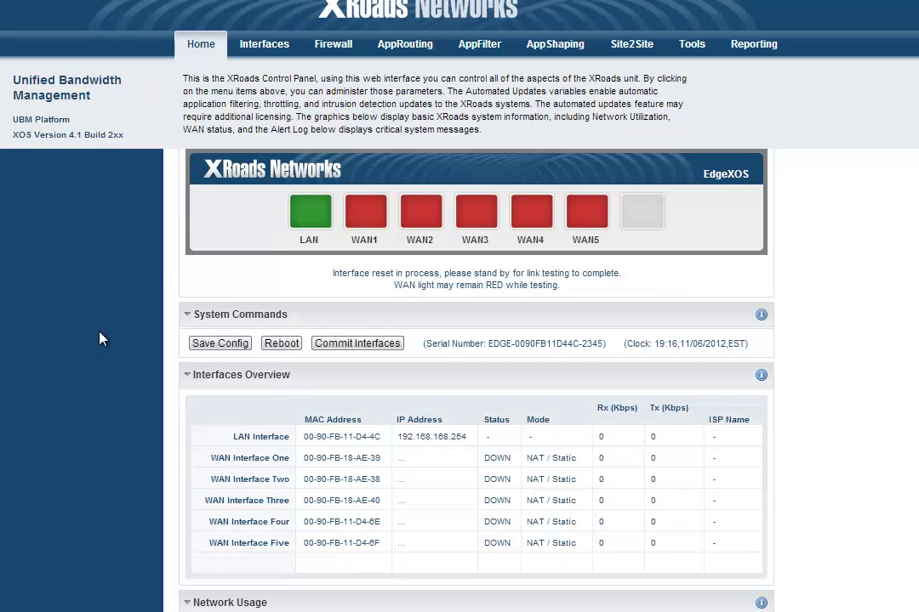